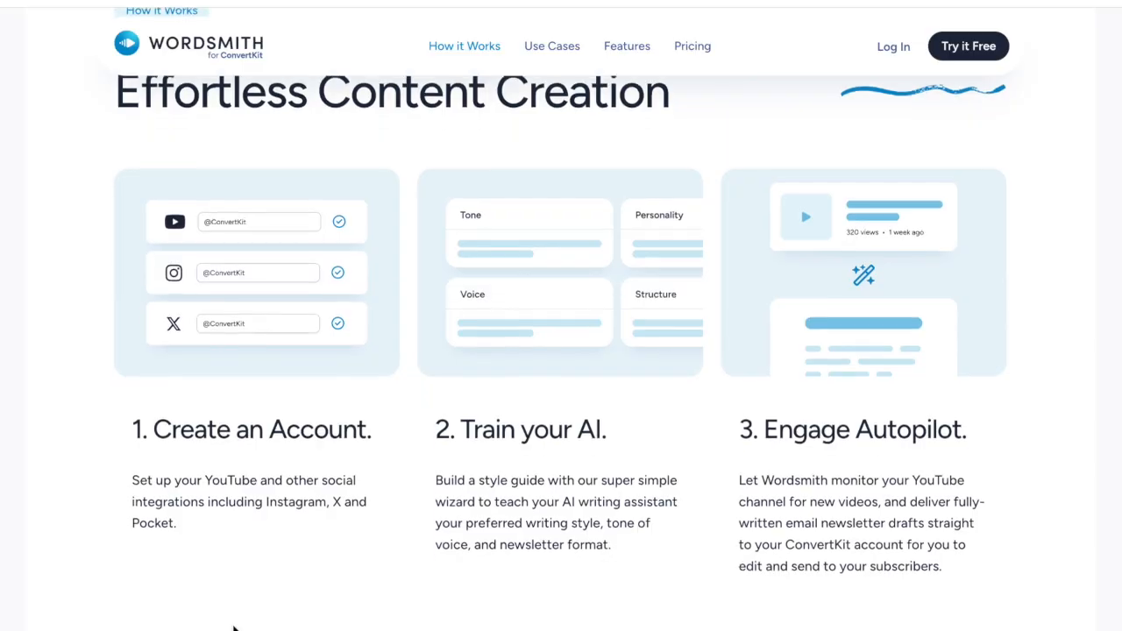
- Look through the Wordsmith for ConvertKit page, covering how it works, its use cases and its features
scroll(233, 627, down, 3)
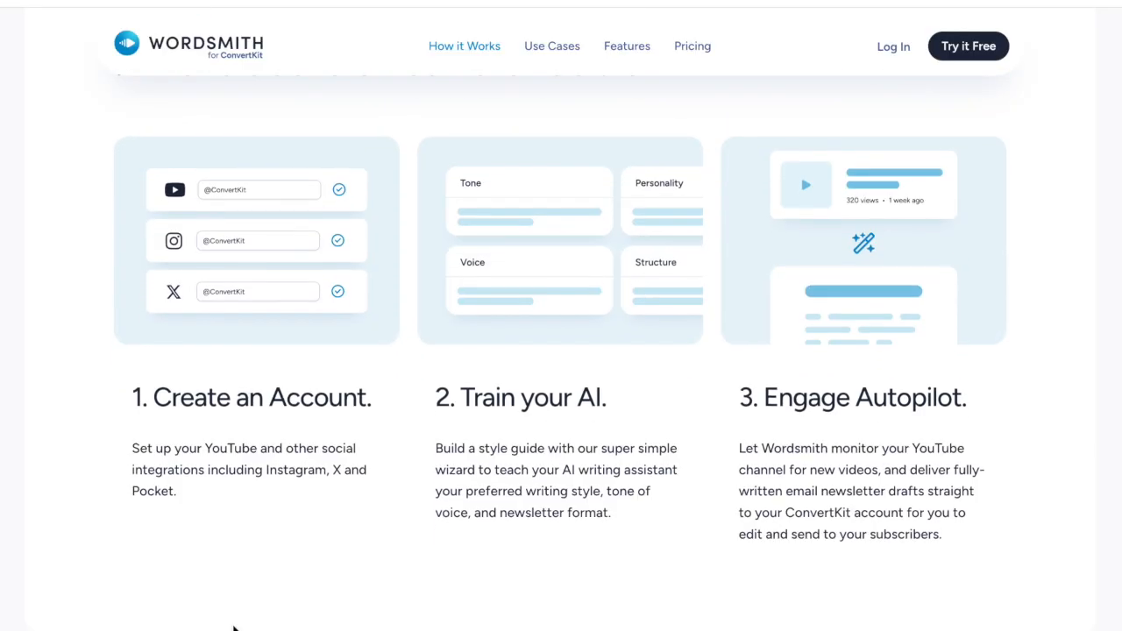
scroll(233, 627, down, 5)
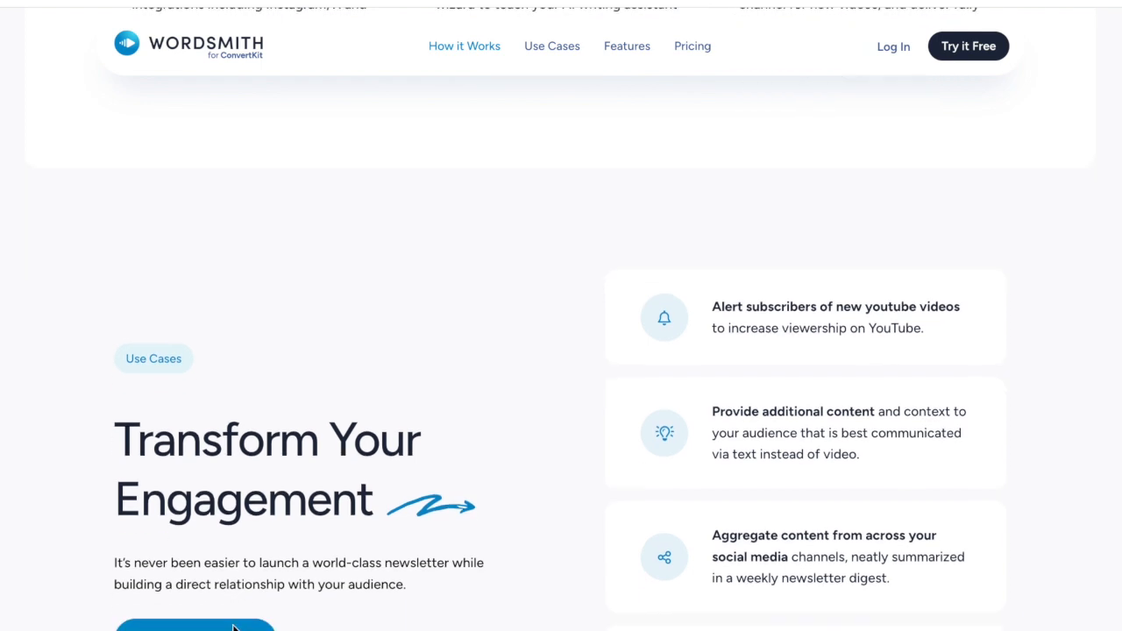
scroll(233, 627, down, 6)
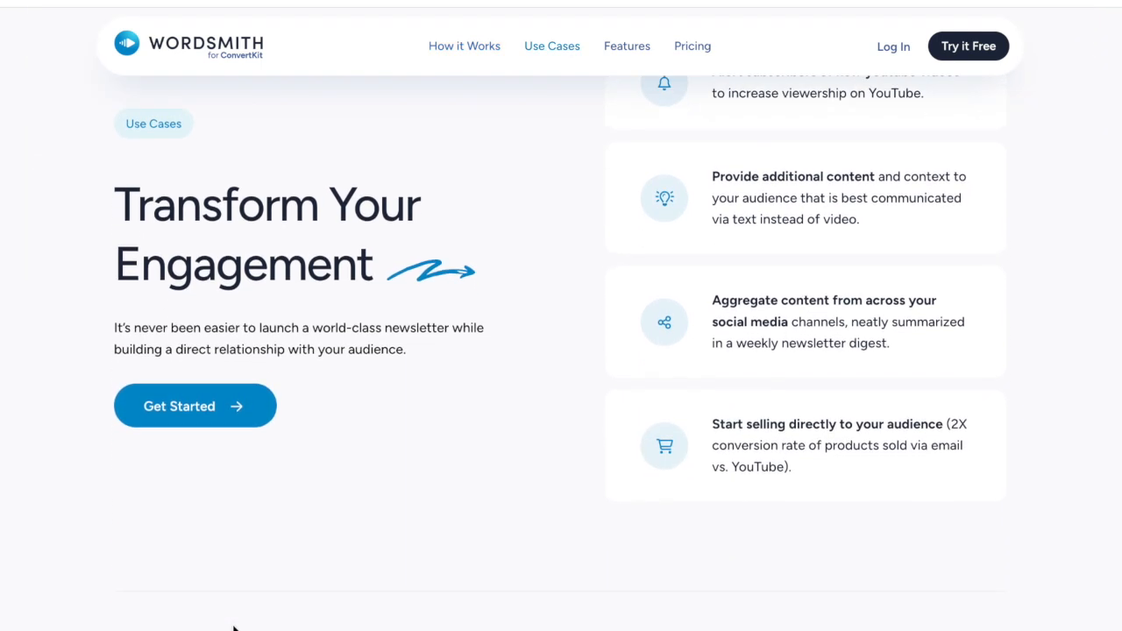
scroll(233, 628, down, 2)
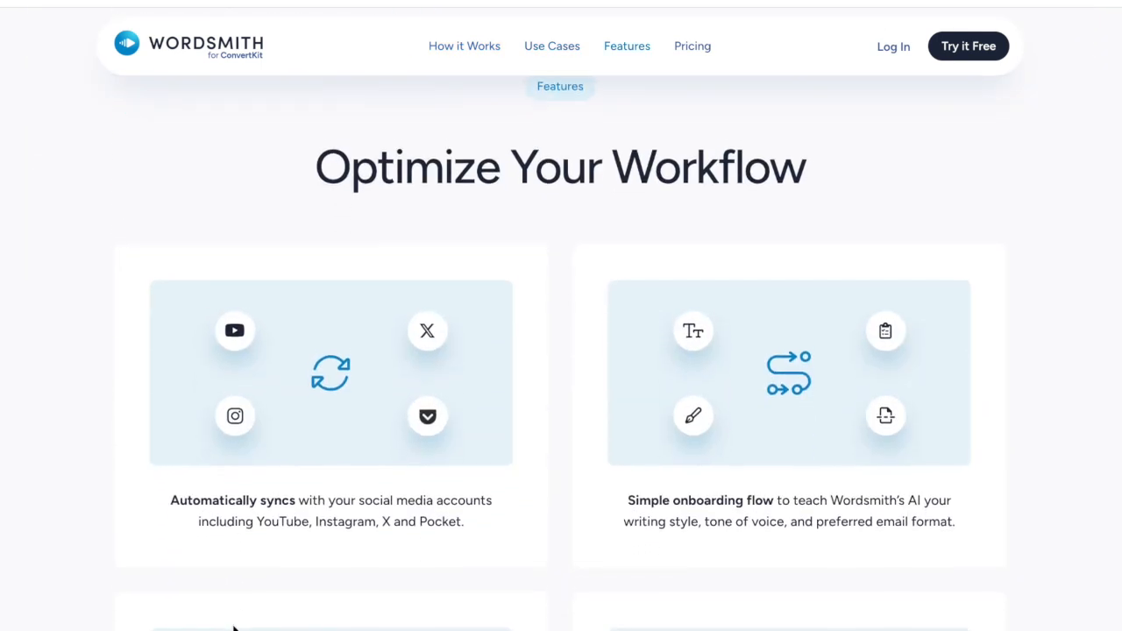
scroll(233, 628, down, 4)
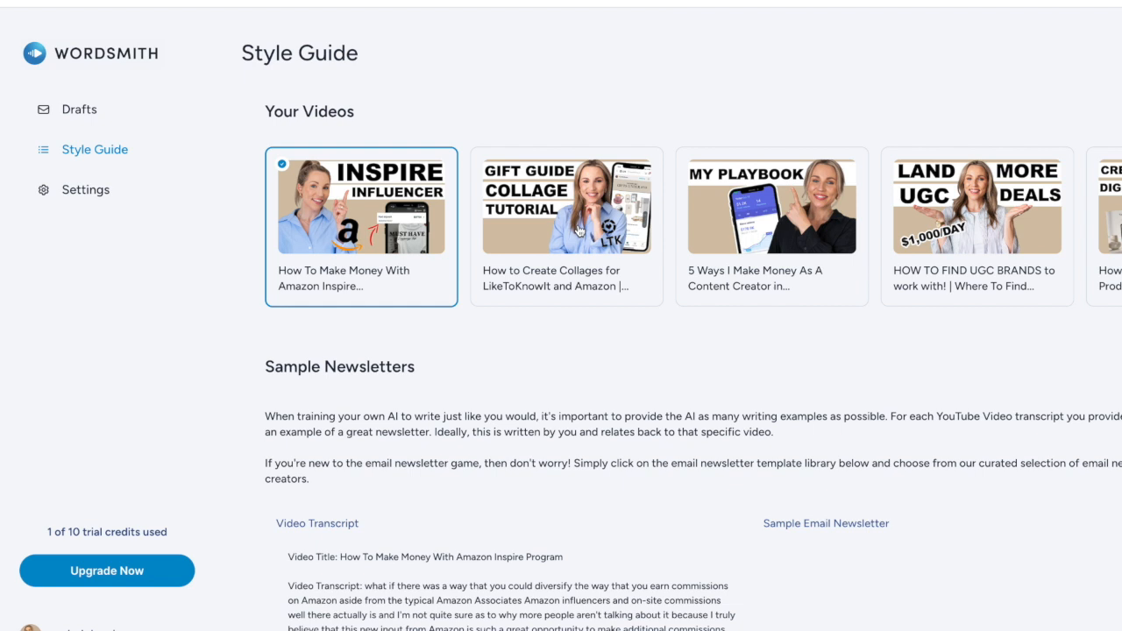
- Select the LikeToKnowIt collages, 5 Ways I Make Money and How to Find UGC Brands videos for the style guide
click(578, 230)
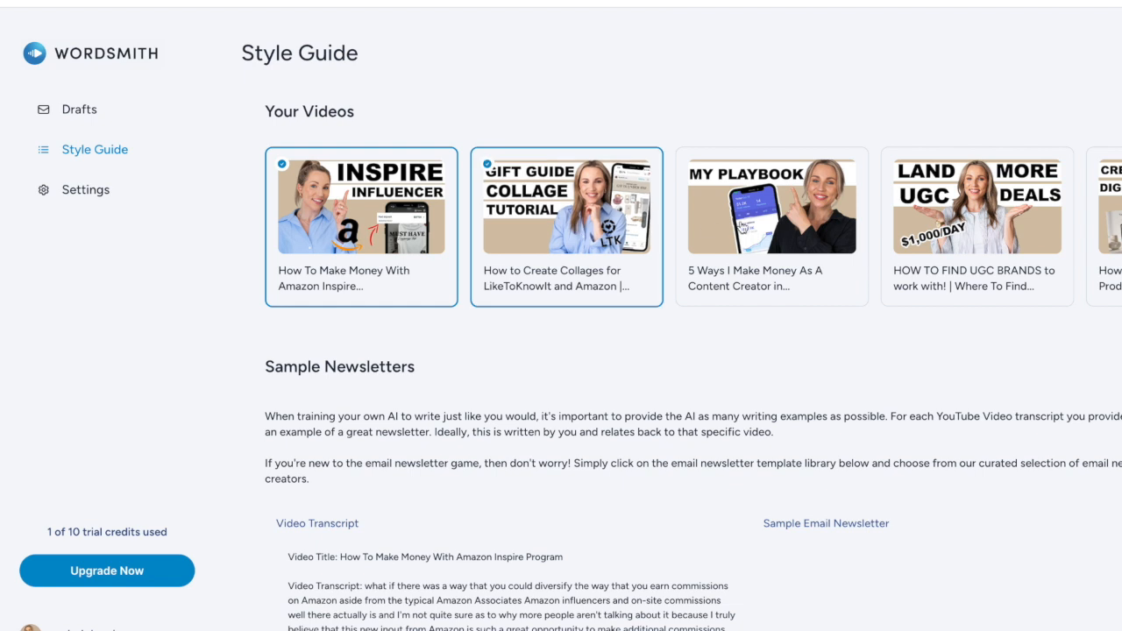
click(760, 221)
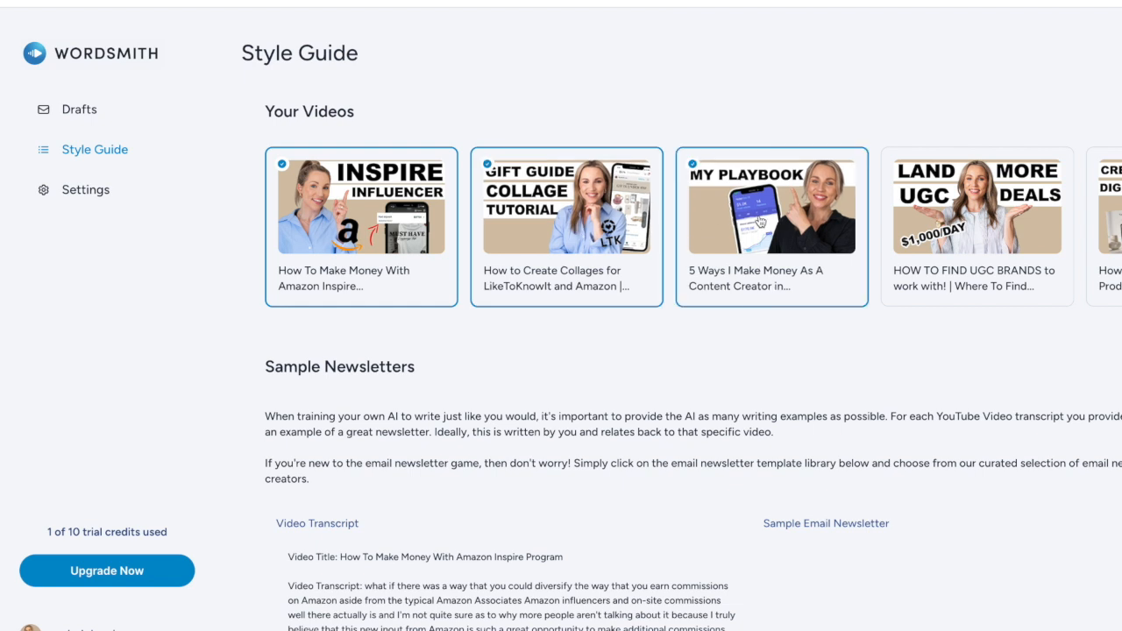
click(962, 229)
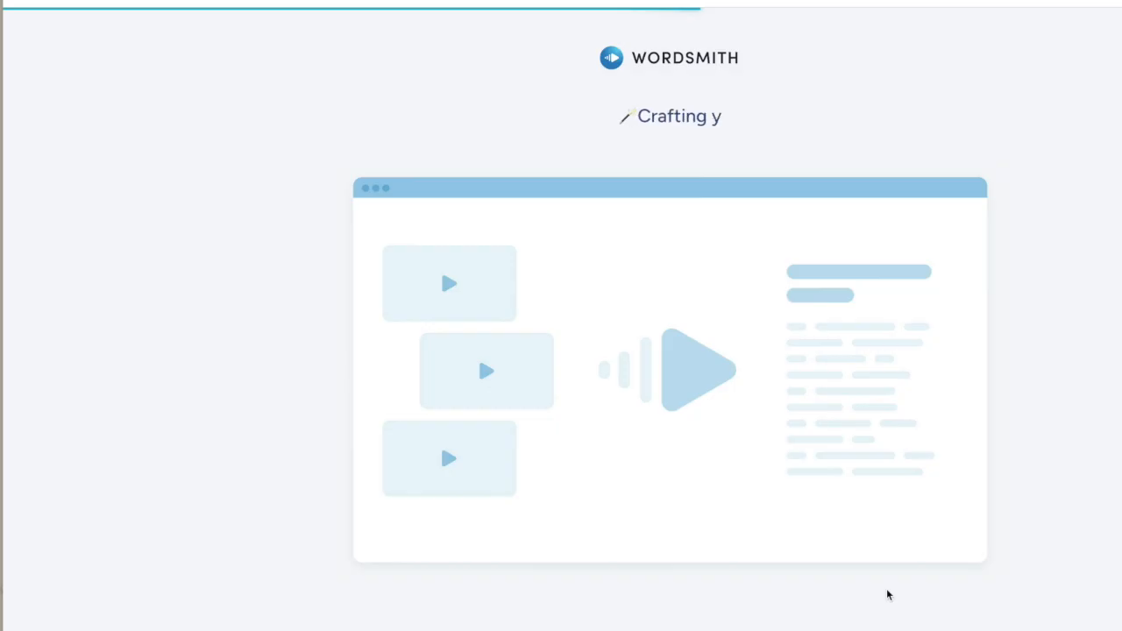
- Read through the generated newsletter draft about digital products for beginners, down to its postscript
scroll(671, 373, down, 3)
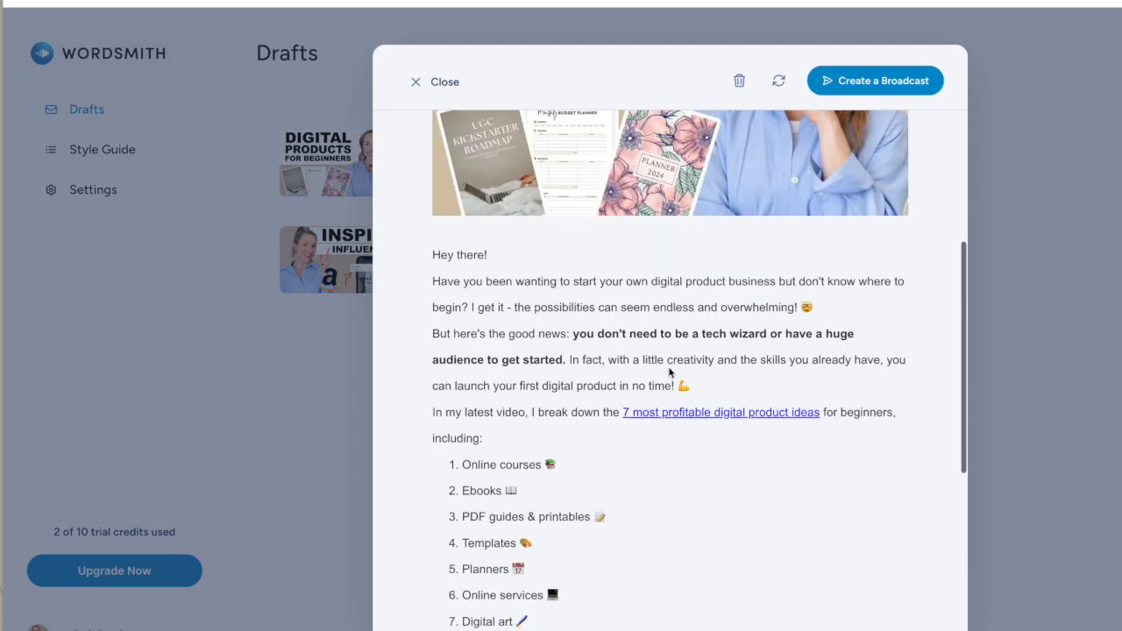
scroll(655, 509, down, 4)
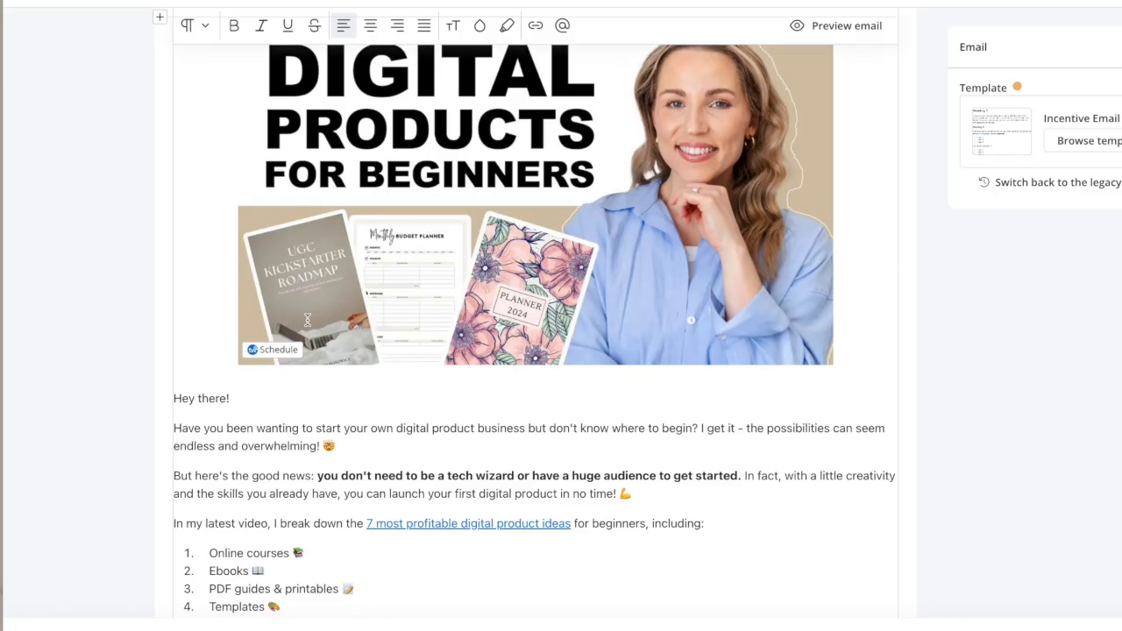
scroll(306, 318, down, 5)
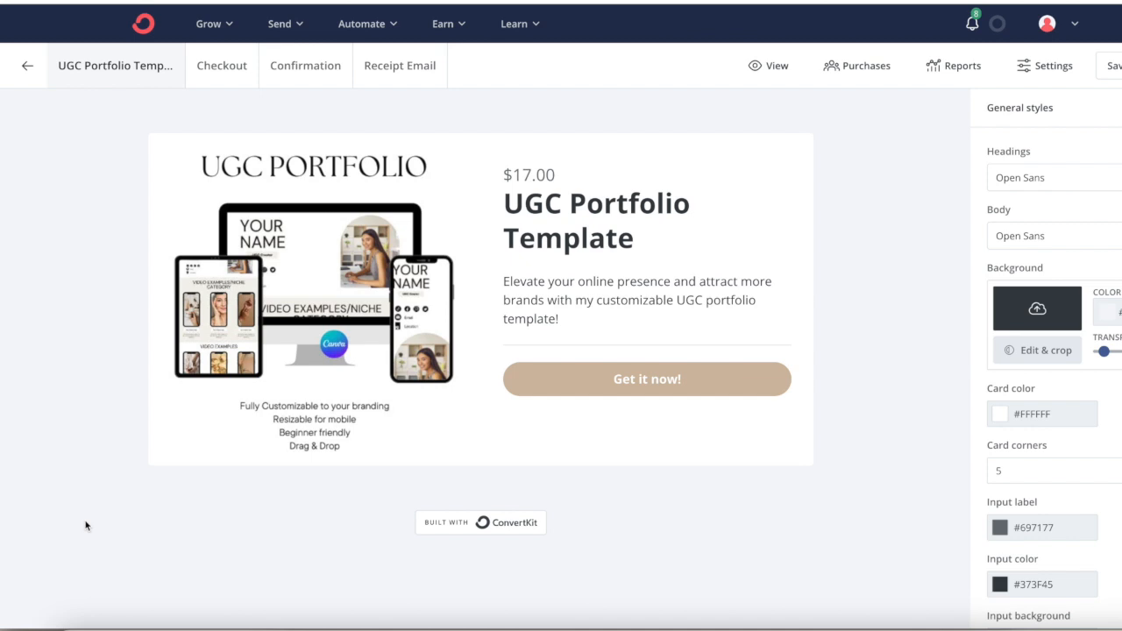
- Review the checkout, confirmation and receipt email pages of the UGC Portfolio Template product in ConvertKit
click(242, 82)
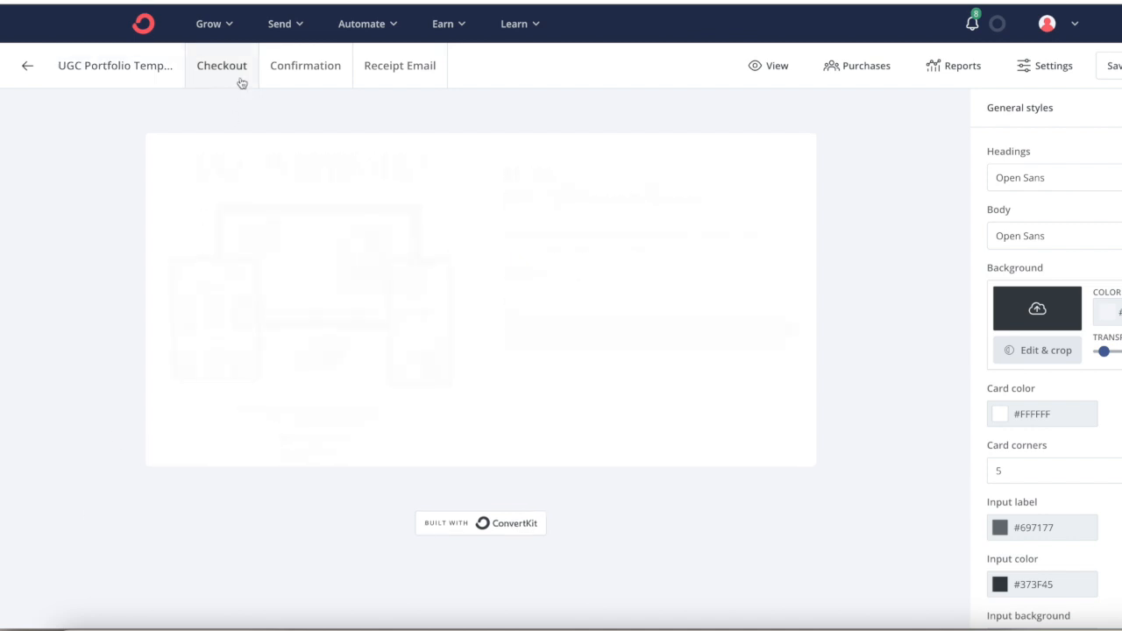
scroll(139, 264, down, 1)
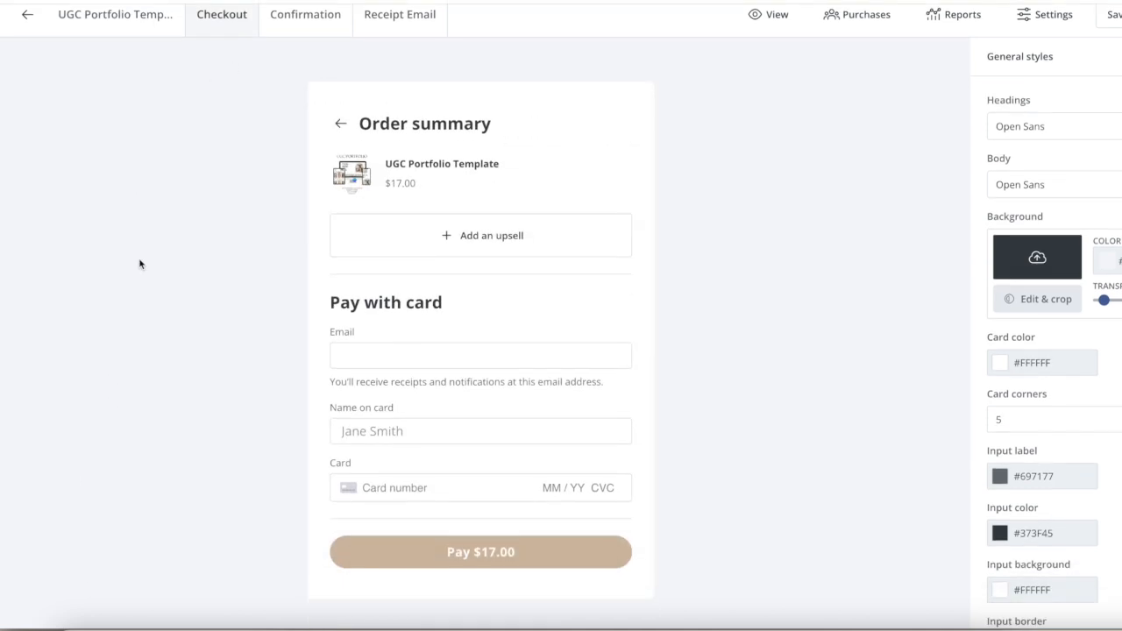
click(301, 27)
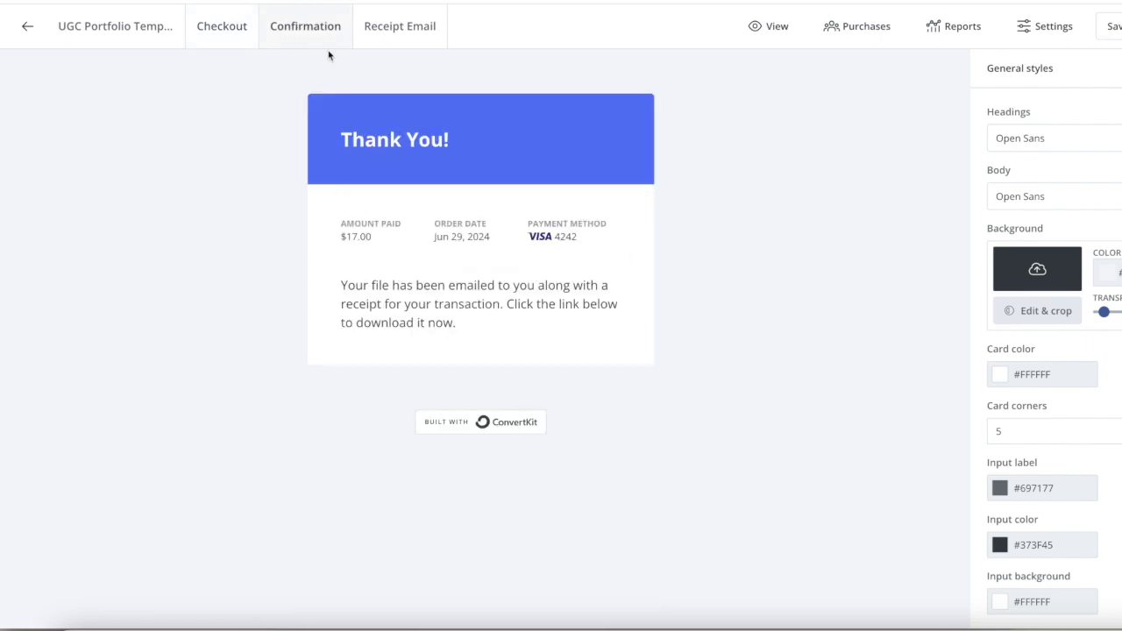
click(388, 23)
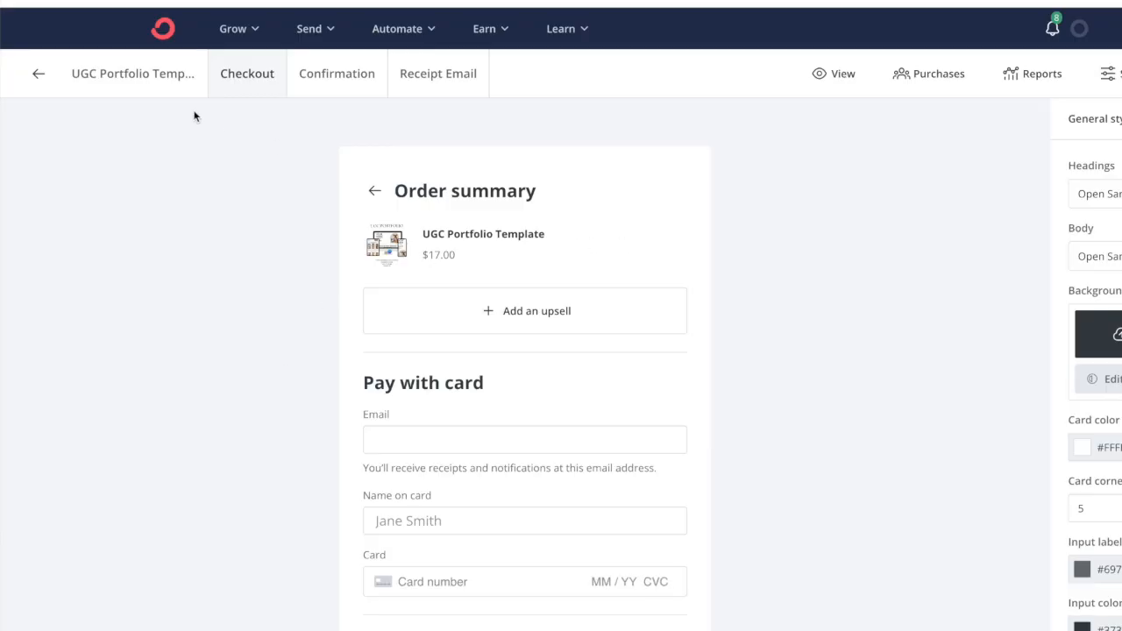
- Try hiding the description in the email's UGC Portfolio Template product block and restore it
click(159, 75)
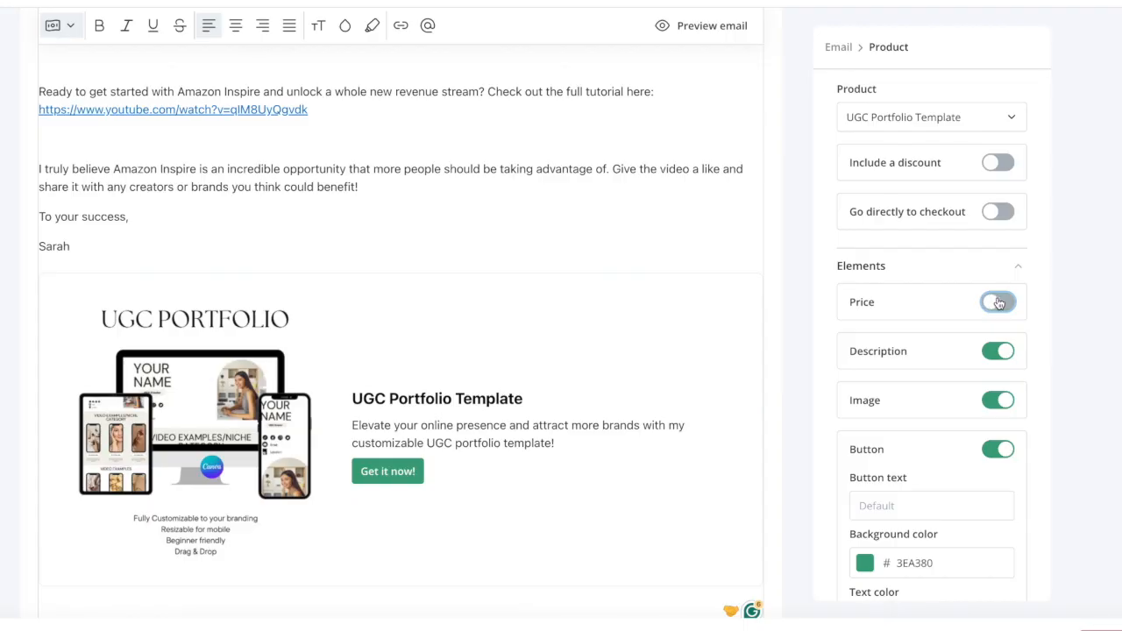
click(998, 351)
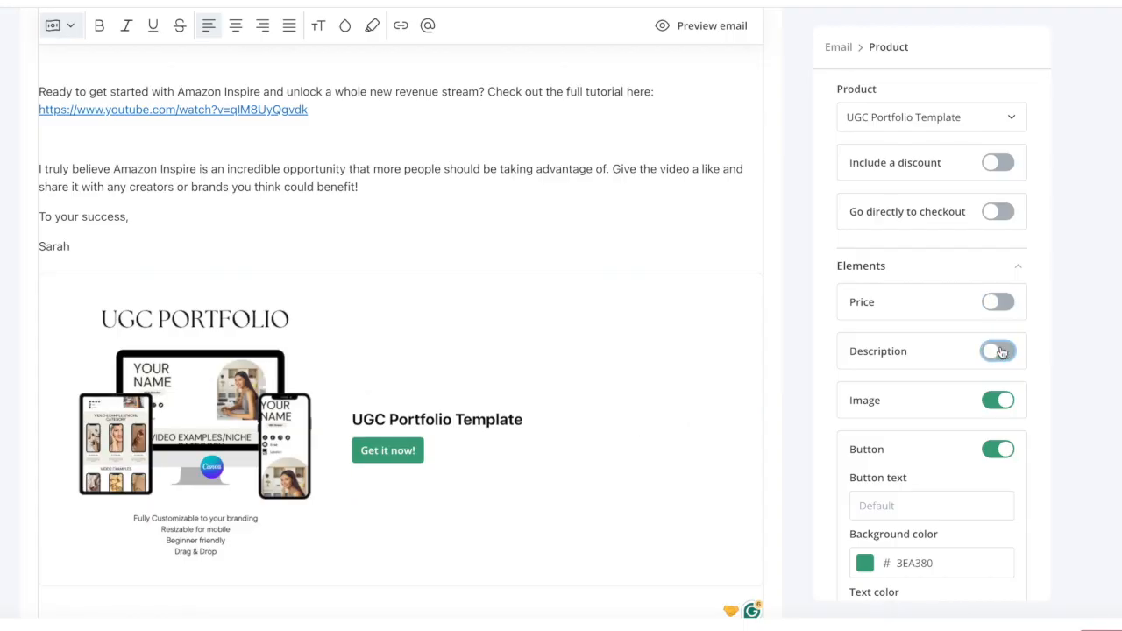
click(998, 351)
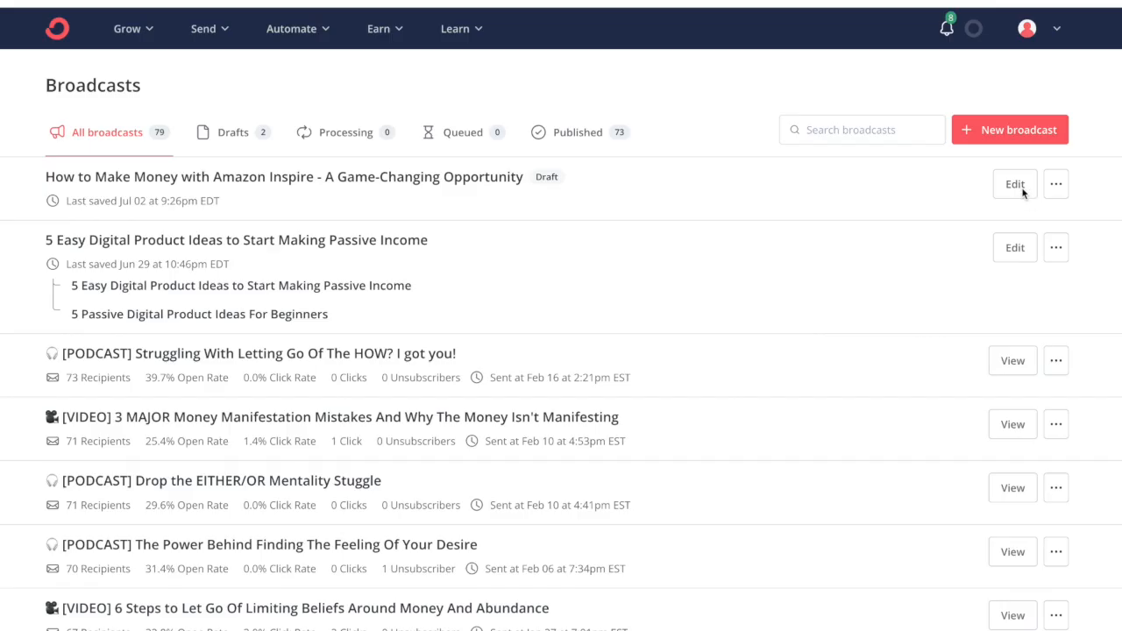
- Open the draft broadcast "How to Make Money with Amazon Inspire - A Game-Changing Opportunity" for editing
click(1015, 184)
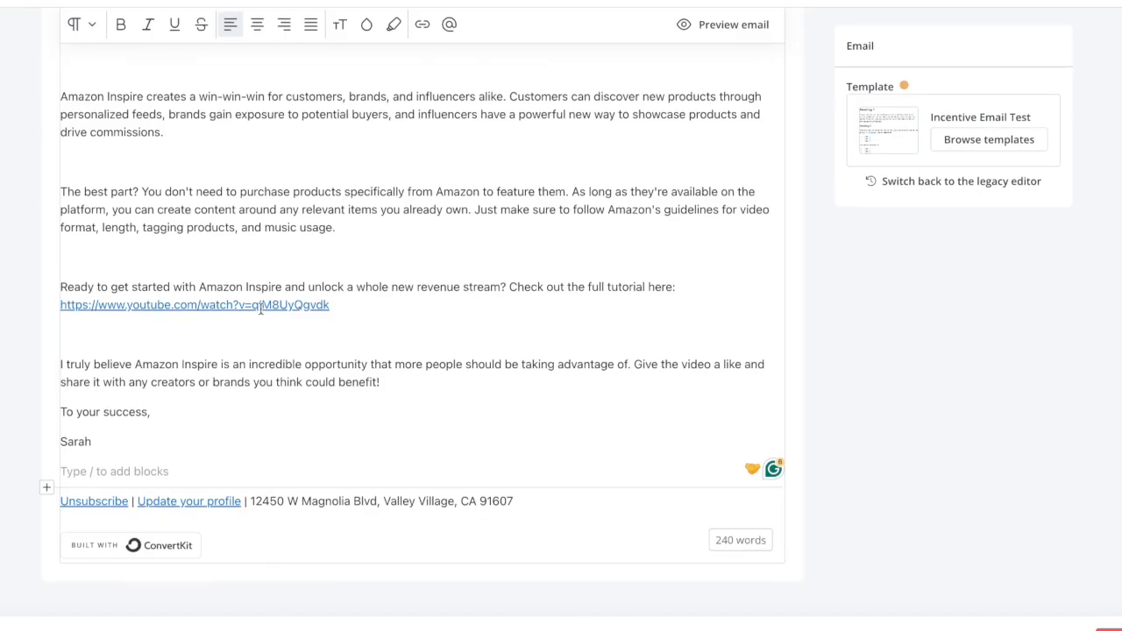
- Insert a commerce product block below the email's signature and choose a product for it
click(46, 490)
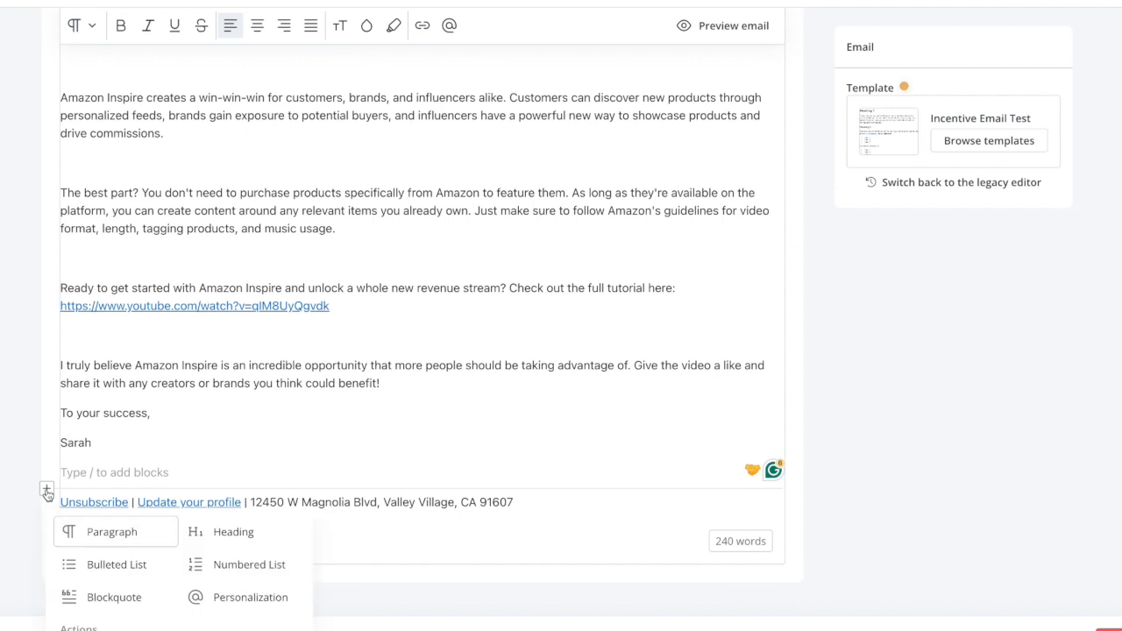
scroll(132, 546, down, 3)
click(87, 540)
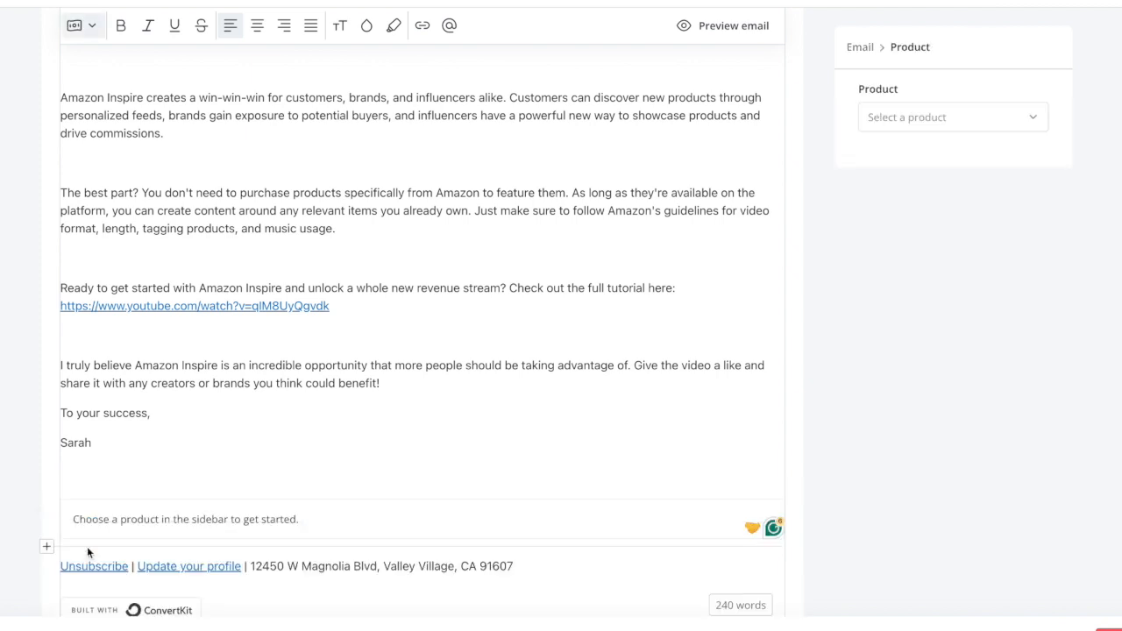
click(885, 117)
click(892, 155)
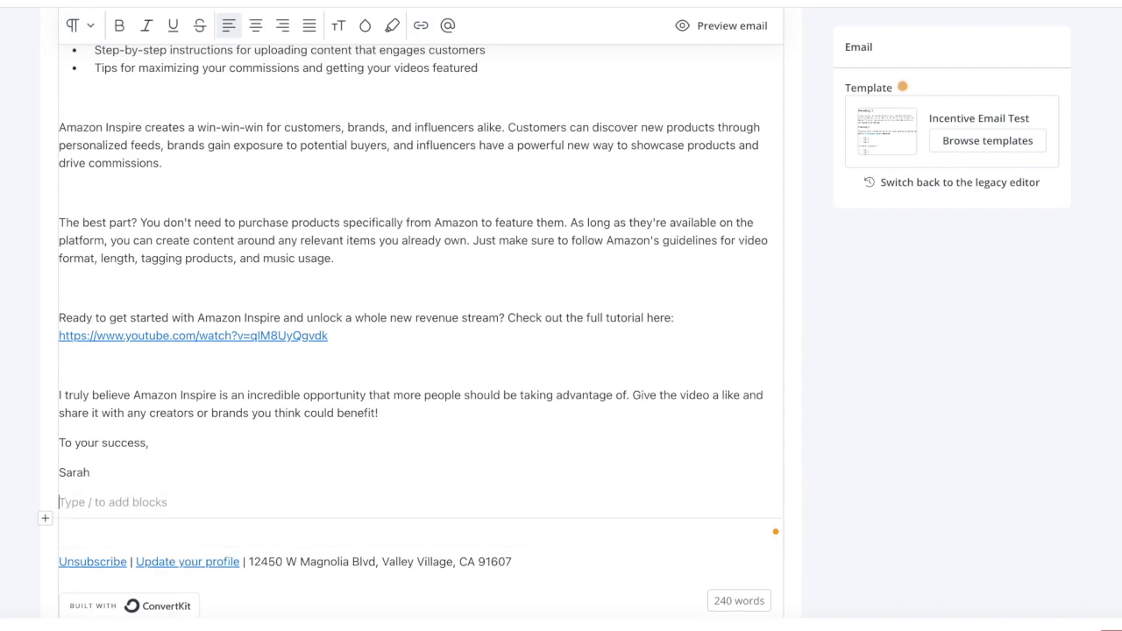
- Embed the UGC Portfolio Template product on the empty line after the email's sign-off
text(/pr)
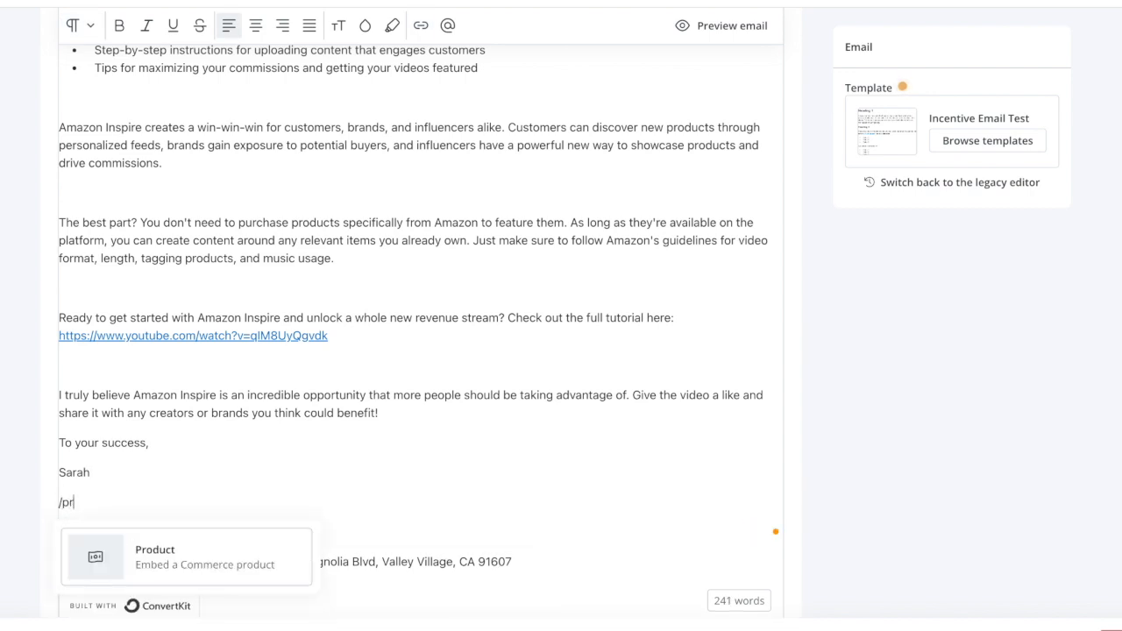
key(Return)
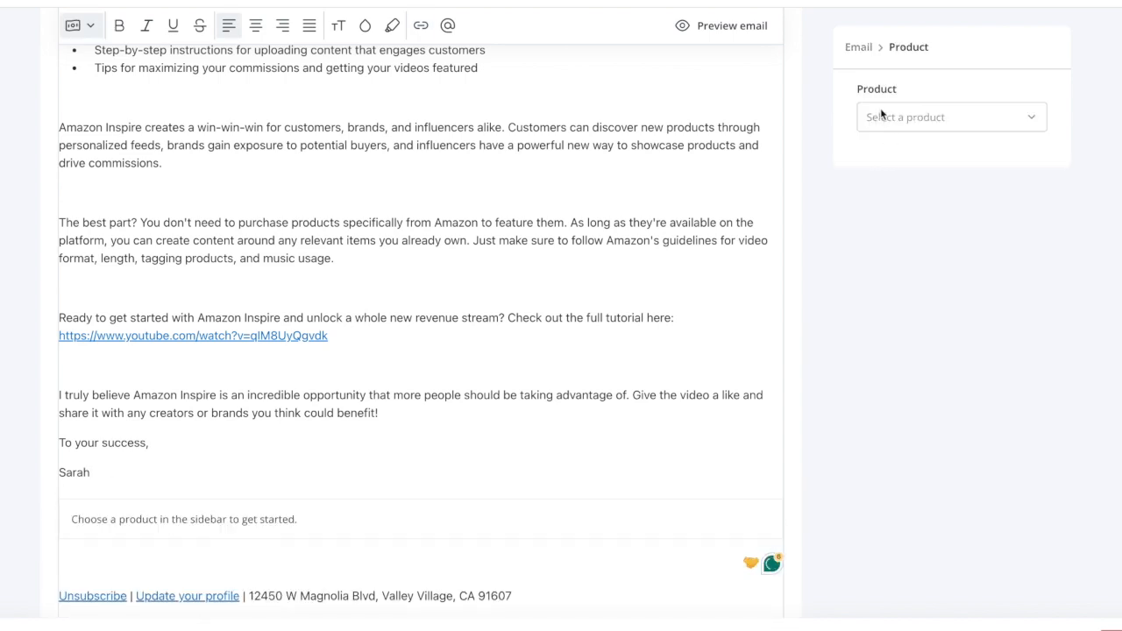
click(908, 156)
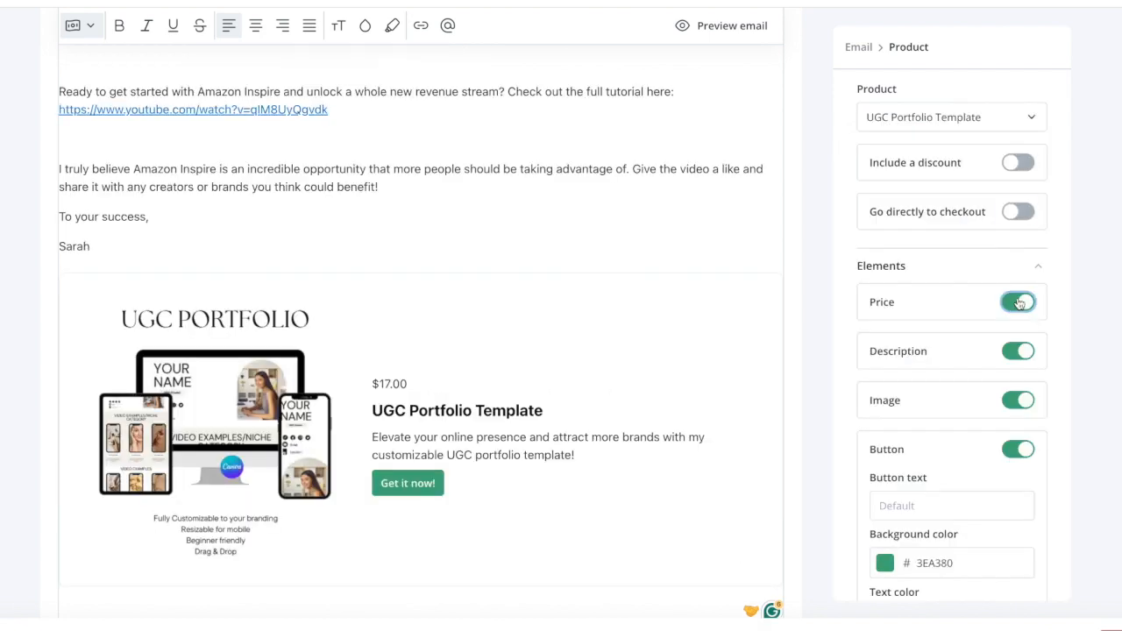
- Hide the product block's price, switch its description off and back on, and toggle its image
click(1018, 303)
click(1020, 351)
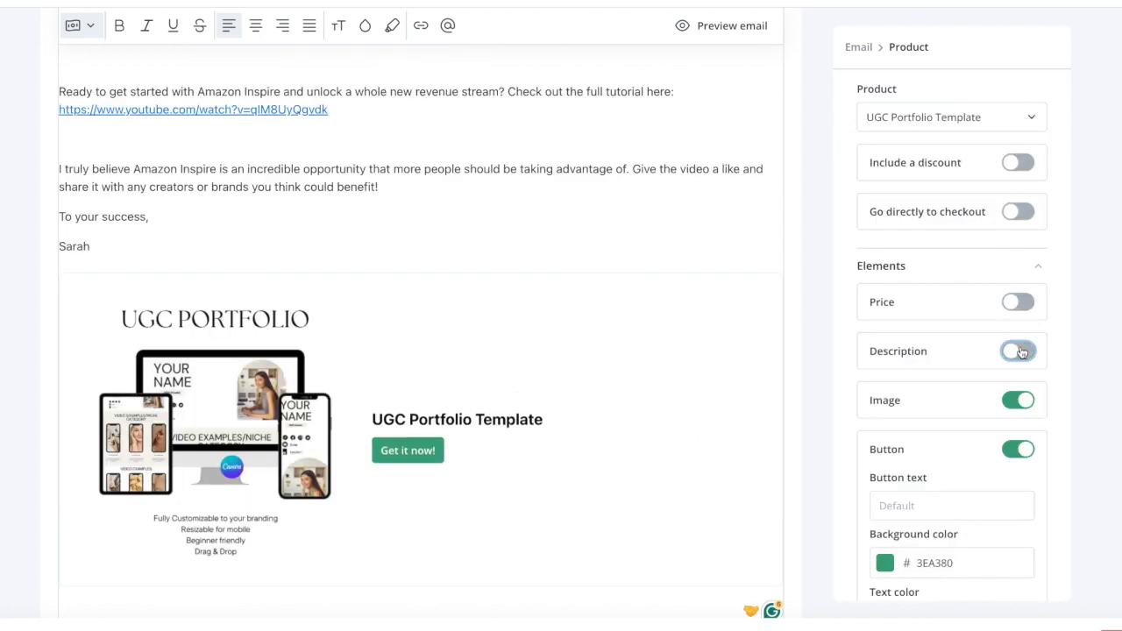
click(1021, 352)
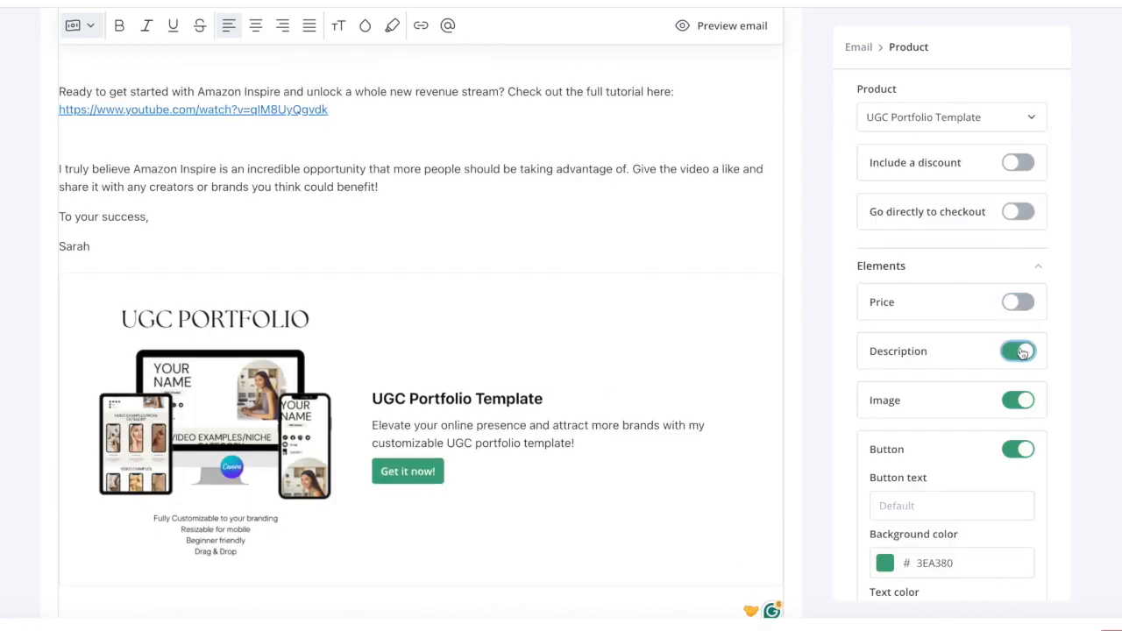
click(1019, 401)
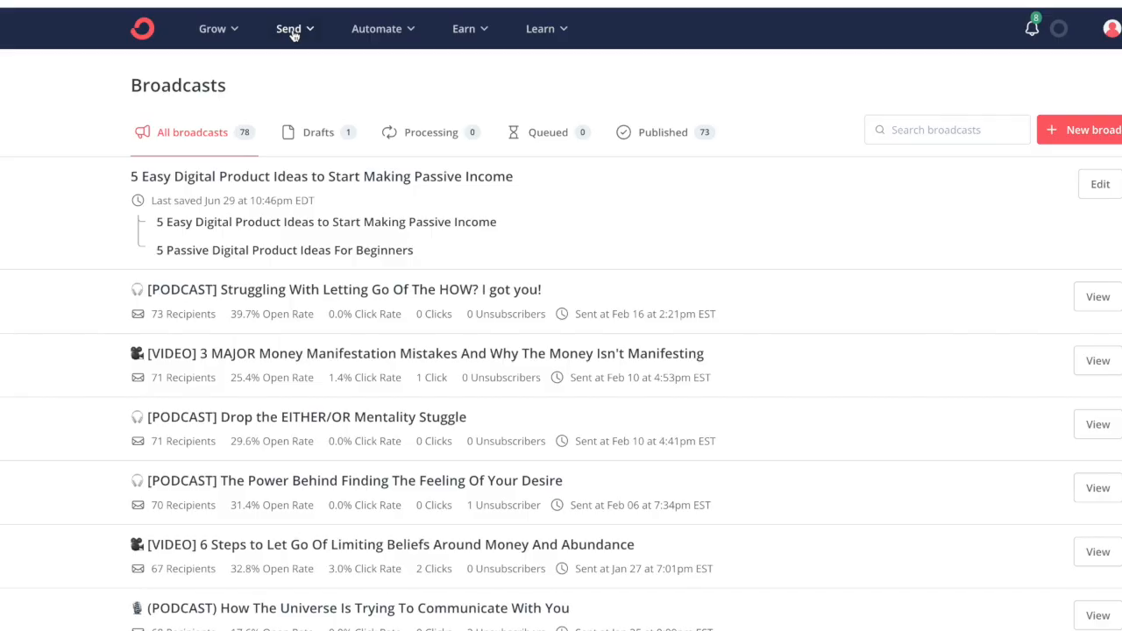
- Create a new broadcast and add a video block to its body using the copied YouTube Shorts URL
click(291, 31)
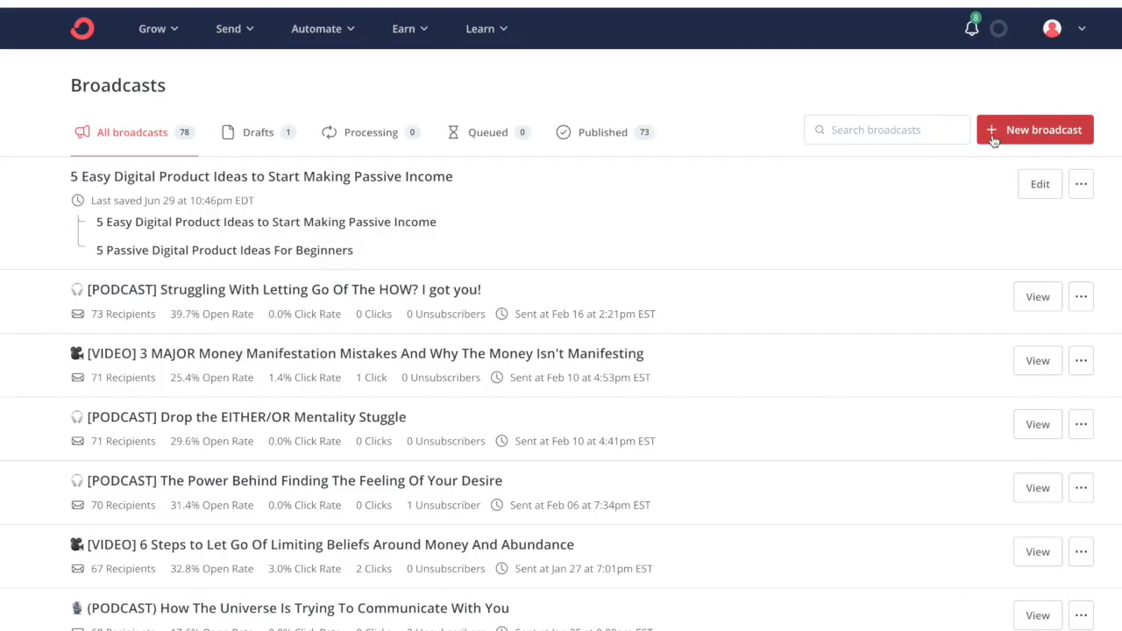
click(1002, 133)
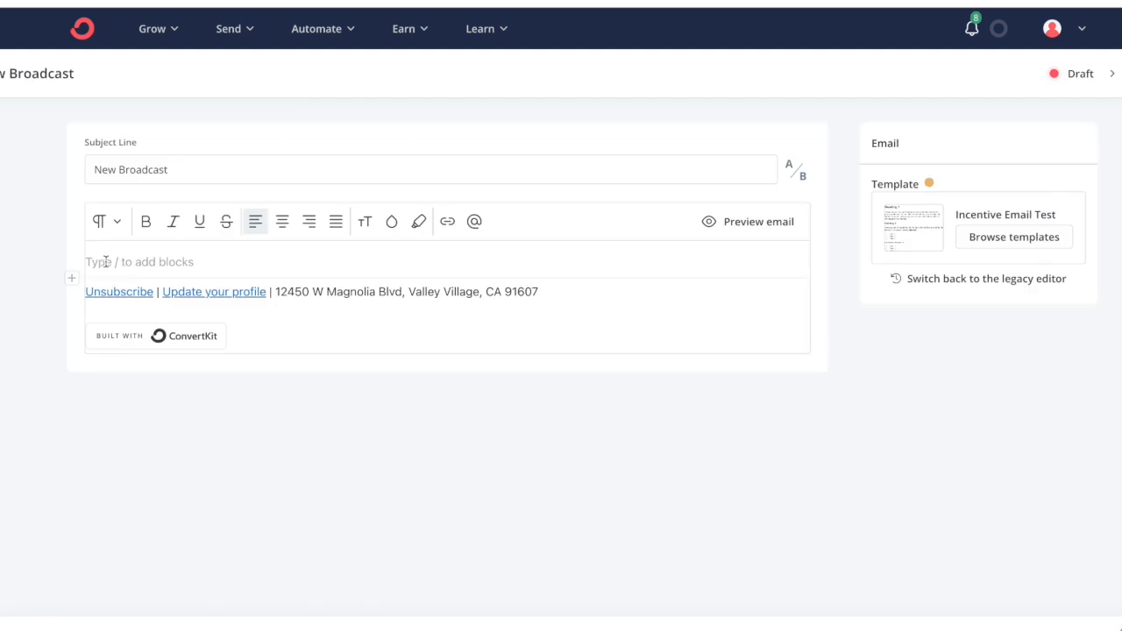
click(71, 279)
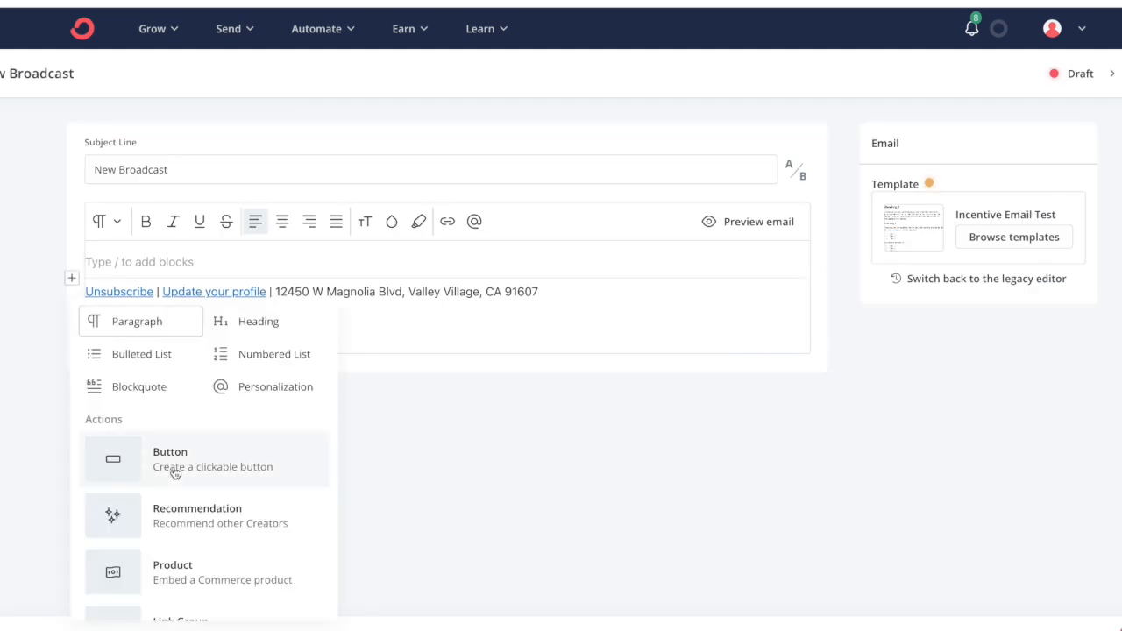
scroll(176, 474, down, 6)
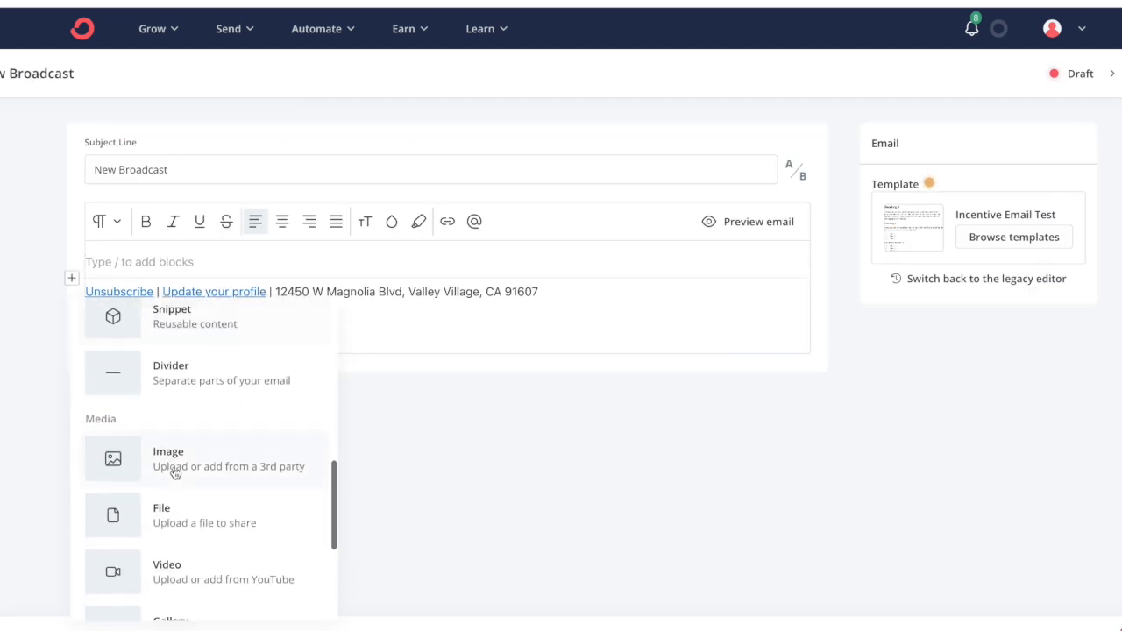
click(175, 571)
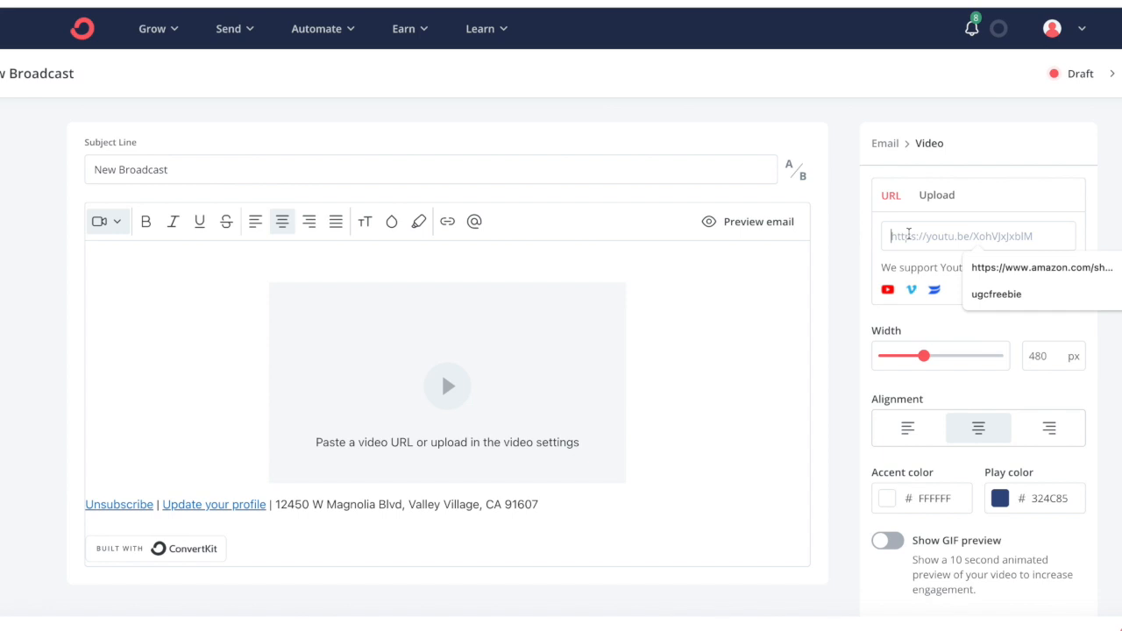
key(ctrl+v)
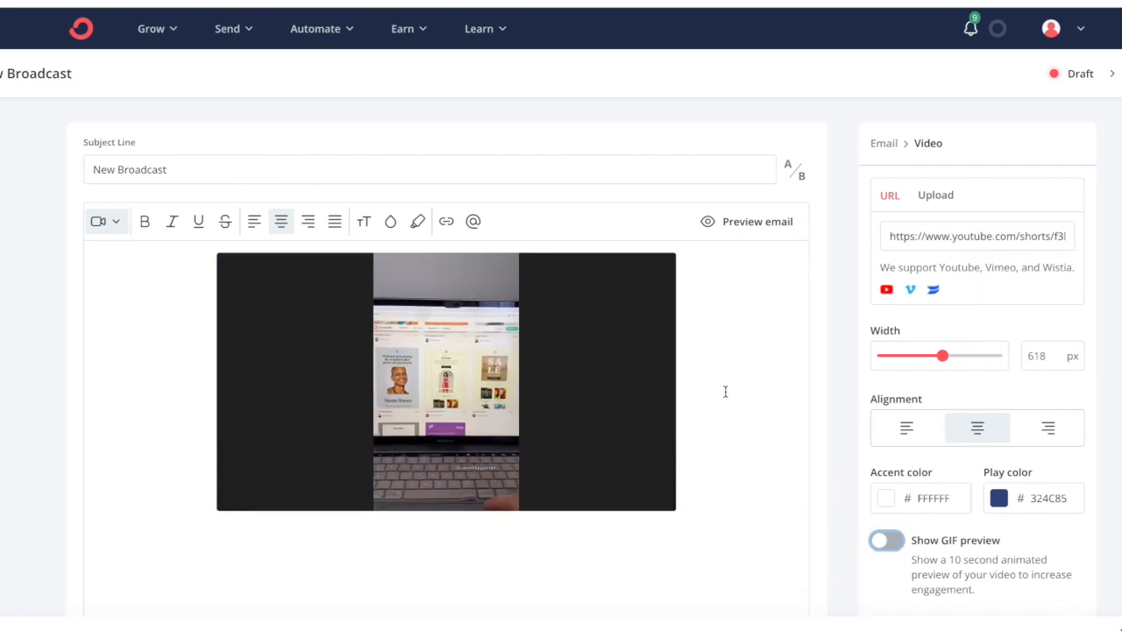
scroll(725, 392, down, 1)
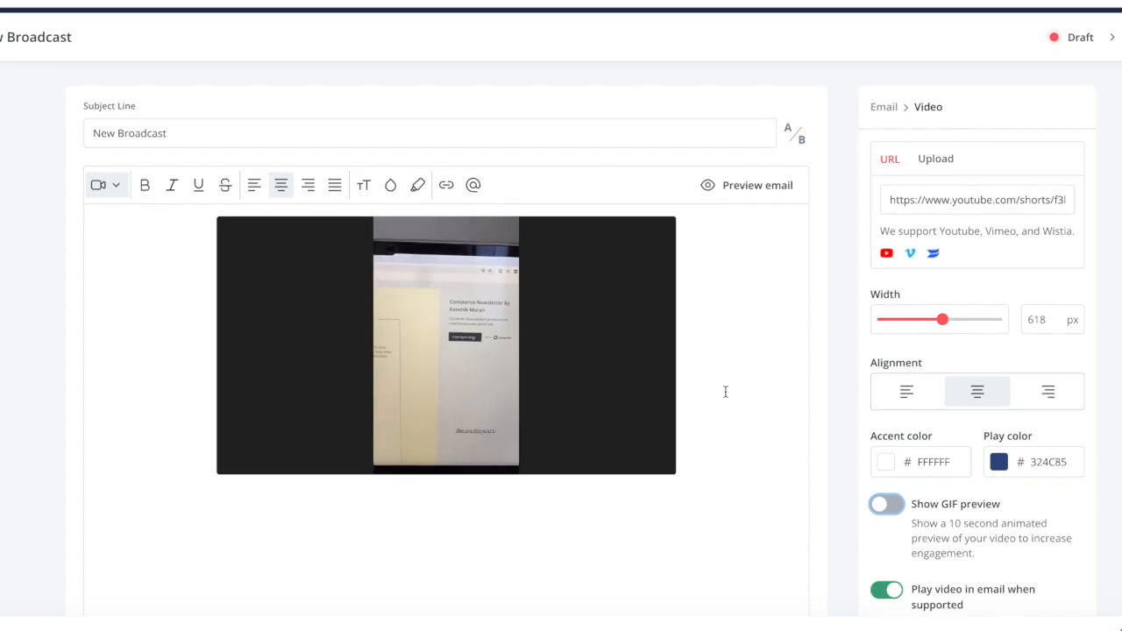
- Turn on the GIF preview for the video block and turn off playing the video in email when supported
scroll(919, 448, down, 2)
click(881, 412)
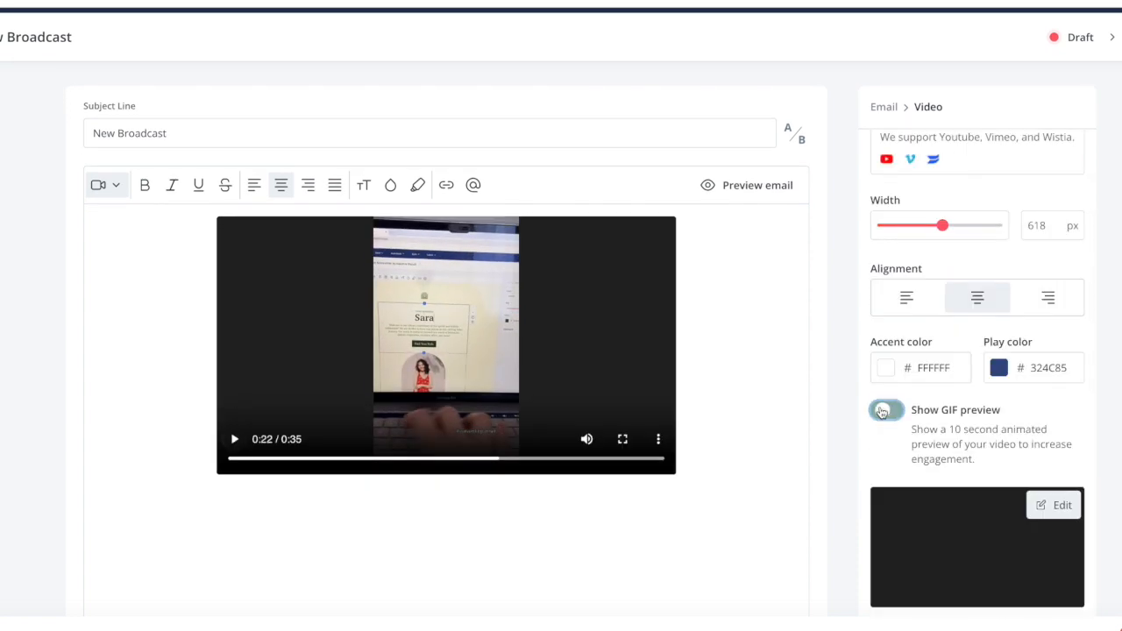
scroll(949, 455, down, 3)
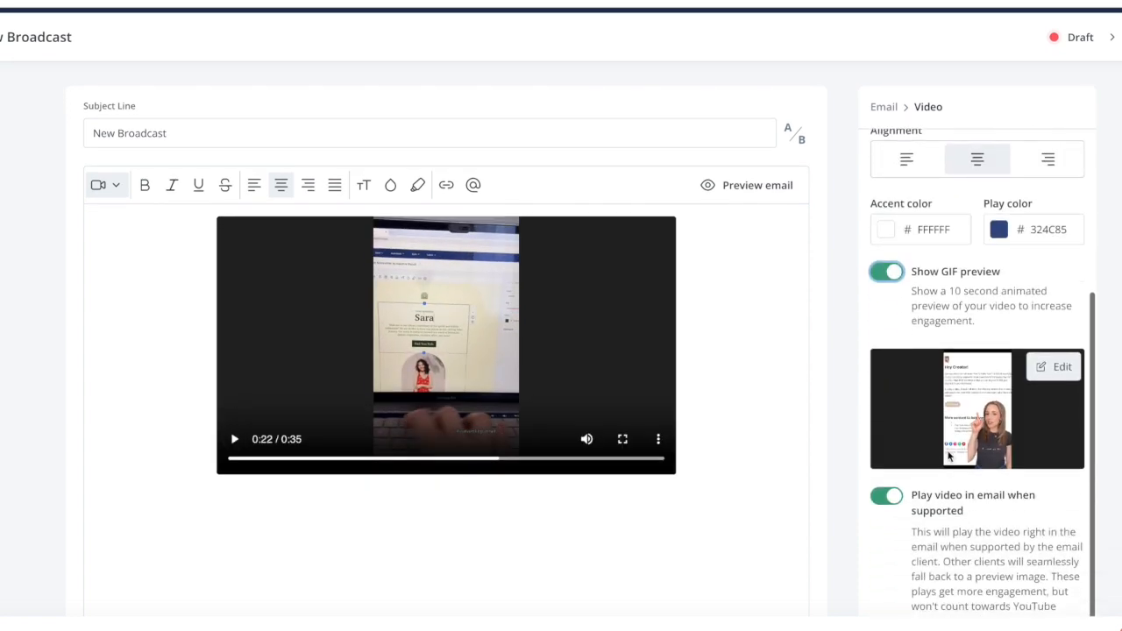
click(889, 496)
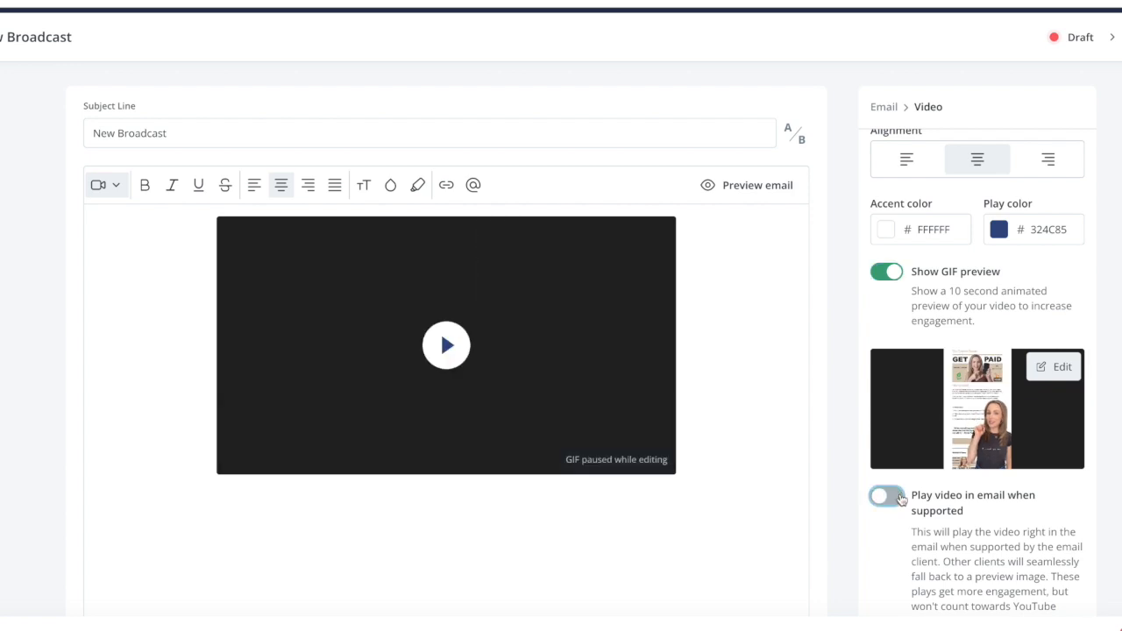
- Edit the GIF preview by shifting the 10-second selection to another part of the video, and save it
click(1055, 367)
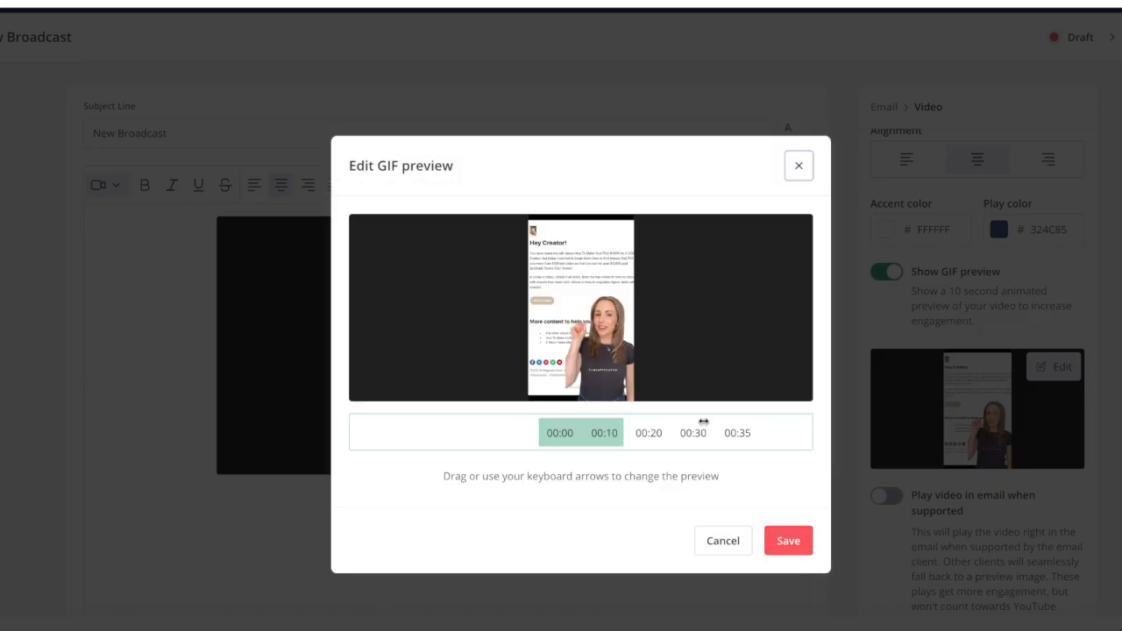
drag(649, 433, 710, 429)
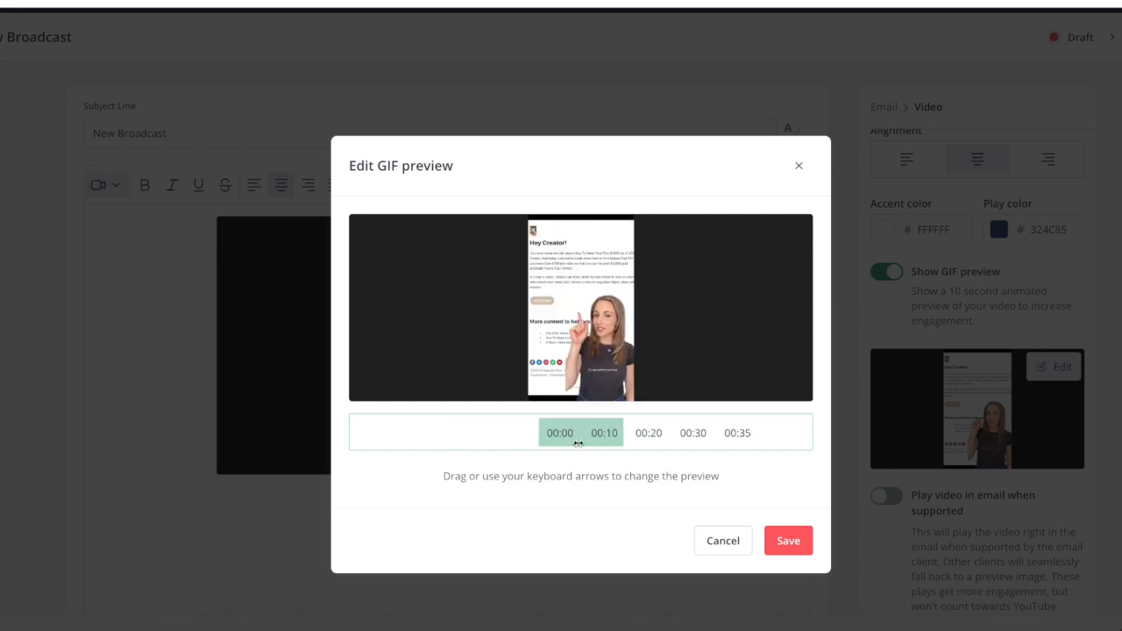
drag(555, 442, 533, 443)
click(788, 540)
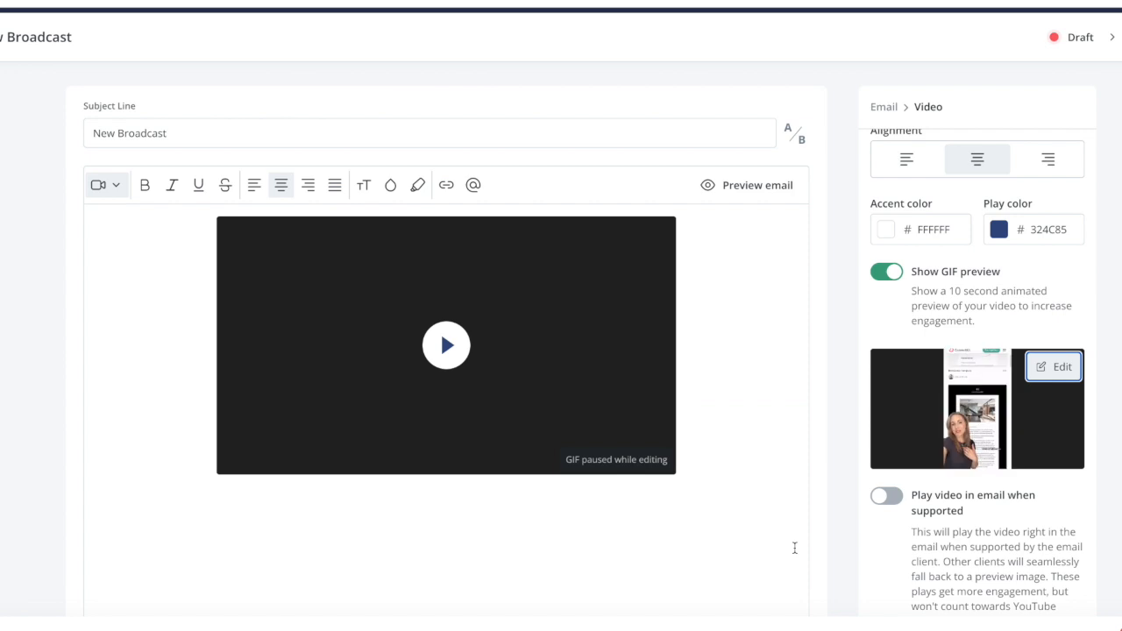
- Align the video block left, return it to centre alignment, and adjust its width slightly
scroll(905, 191, down, 1)
click(905, 191)
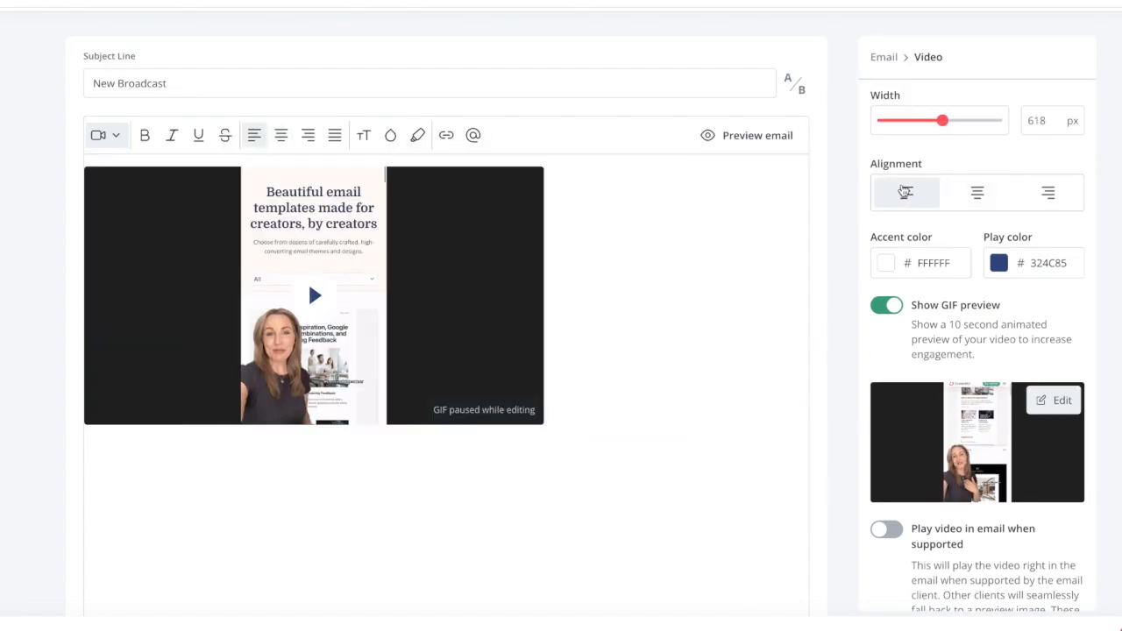
click(977, 191)
mouse_move(942, 120)
mouse_down()
mouse_move(932, 120)
mouse_move(941, 122)
mouse_up()
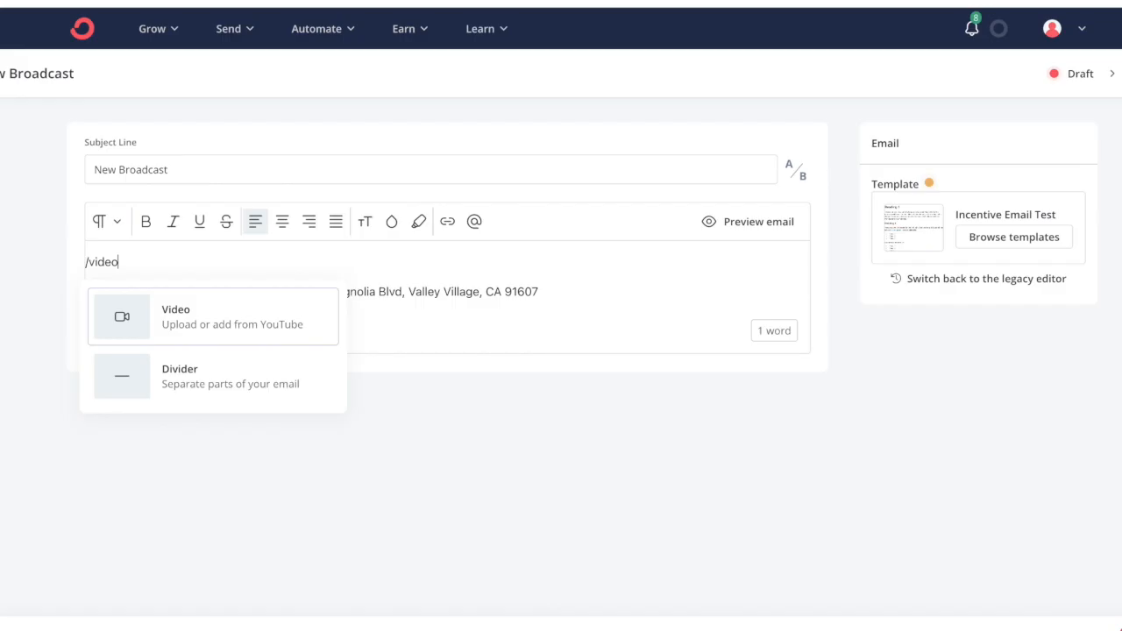
- Insert a video block in the empty broadcast body and open the file picker to upload a video from the computer
click(186, 317)
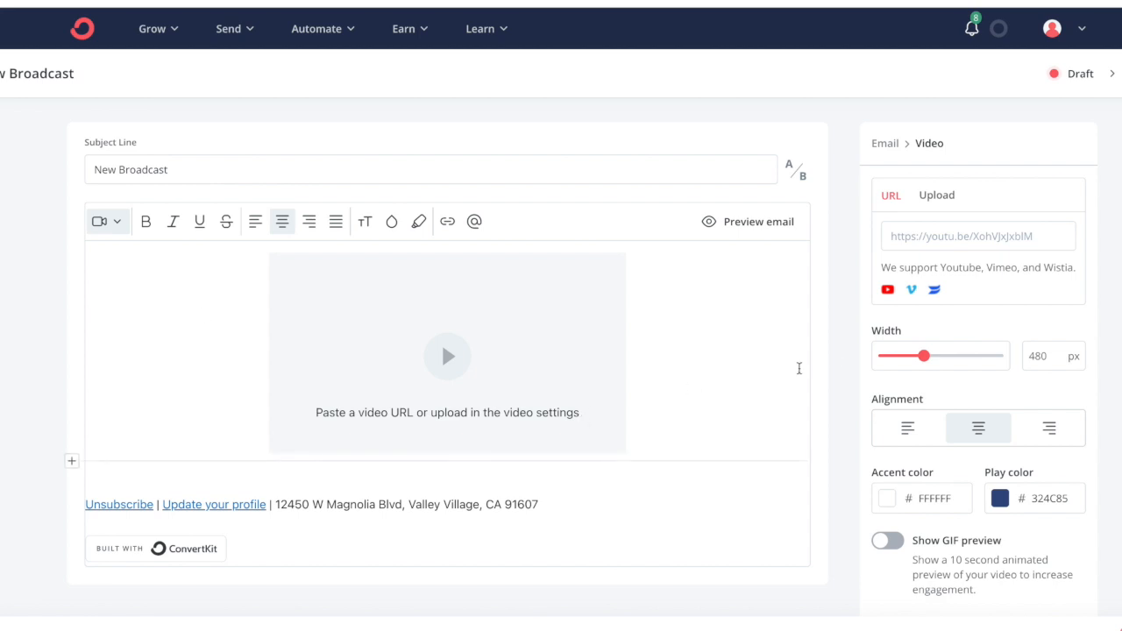
click(935, 196)
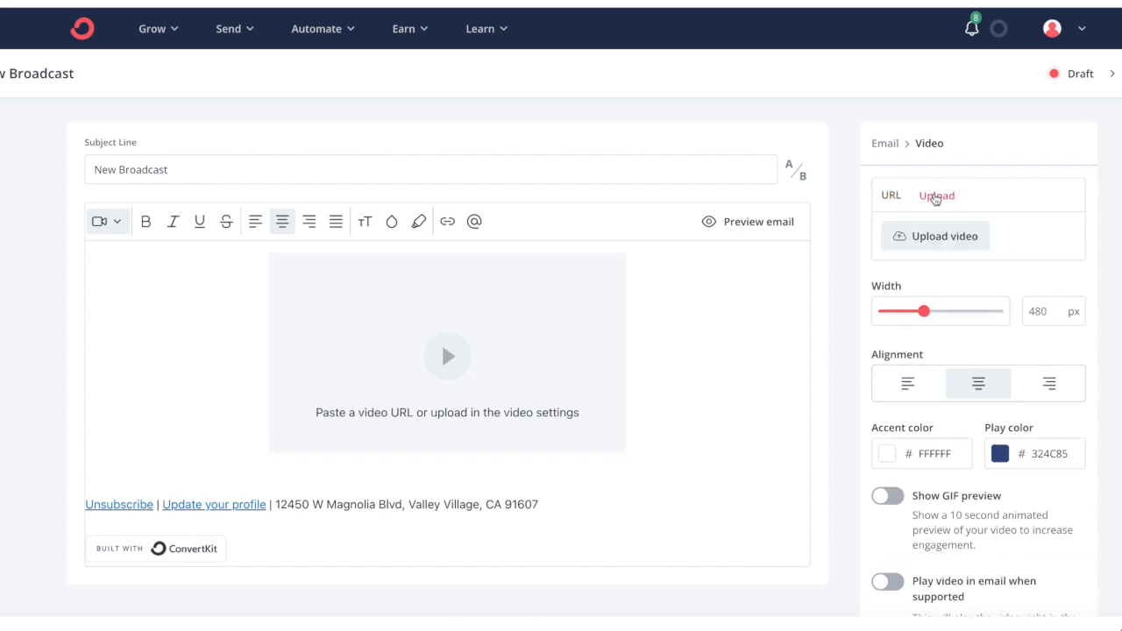
click(931, 233)
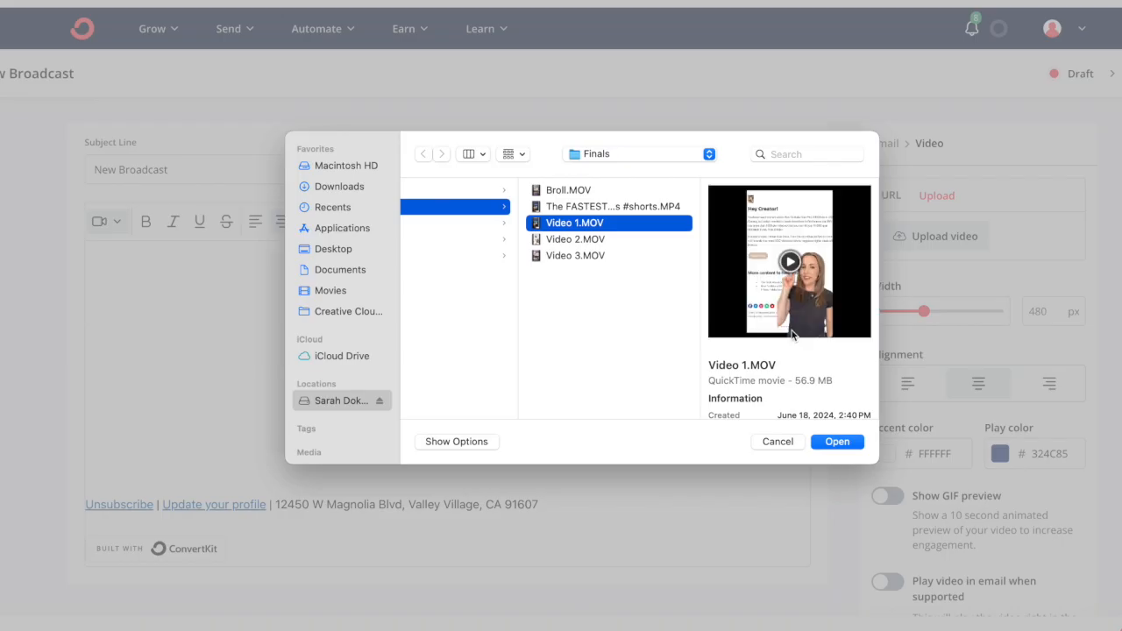